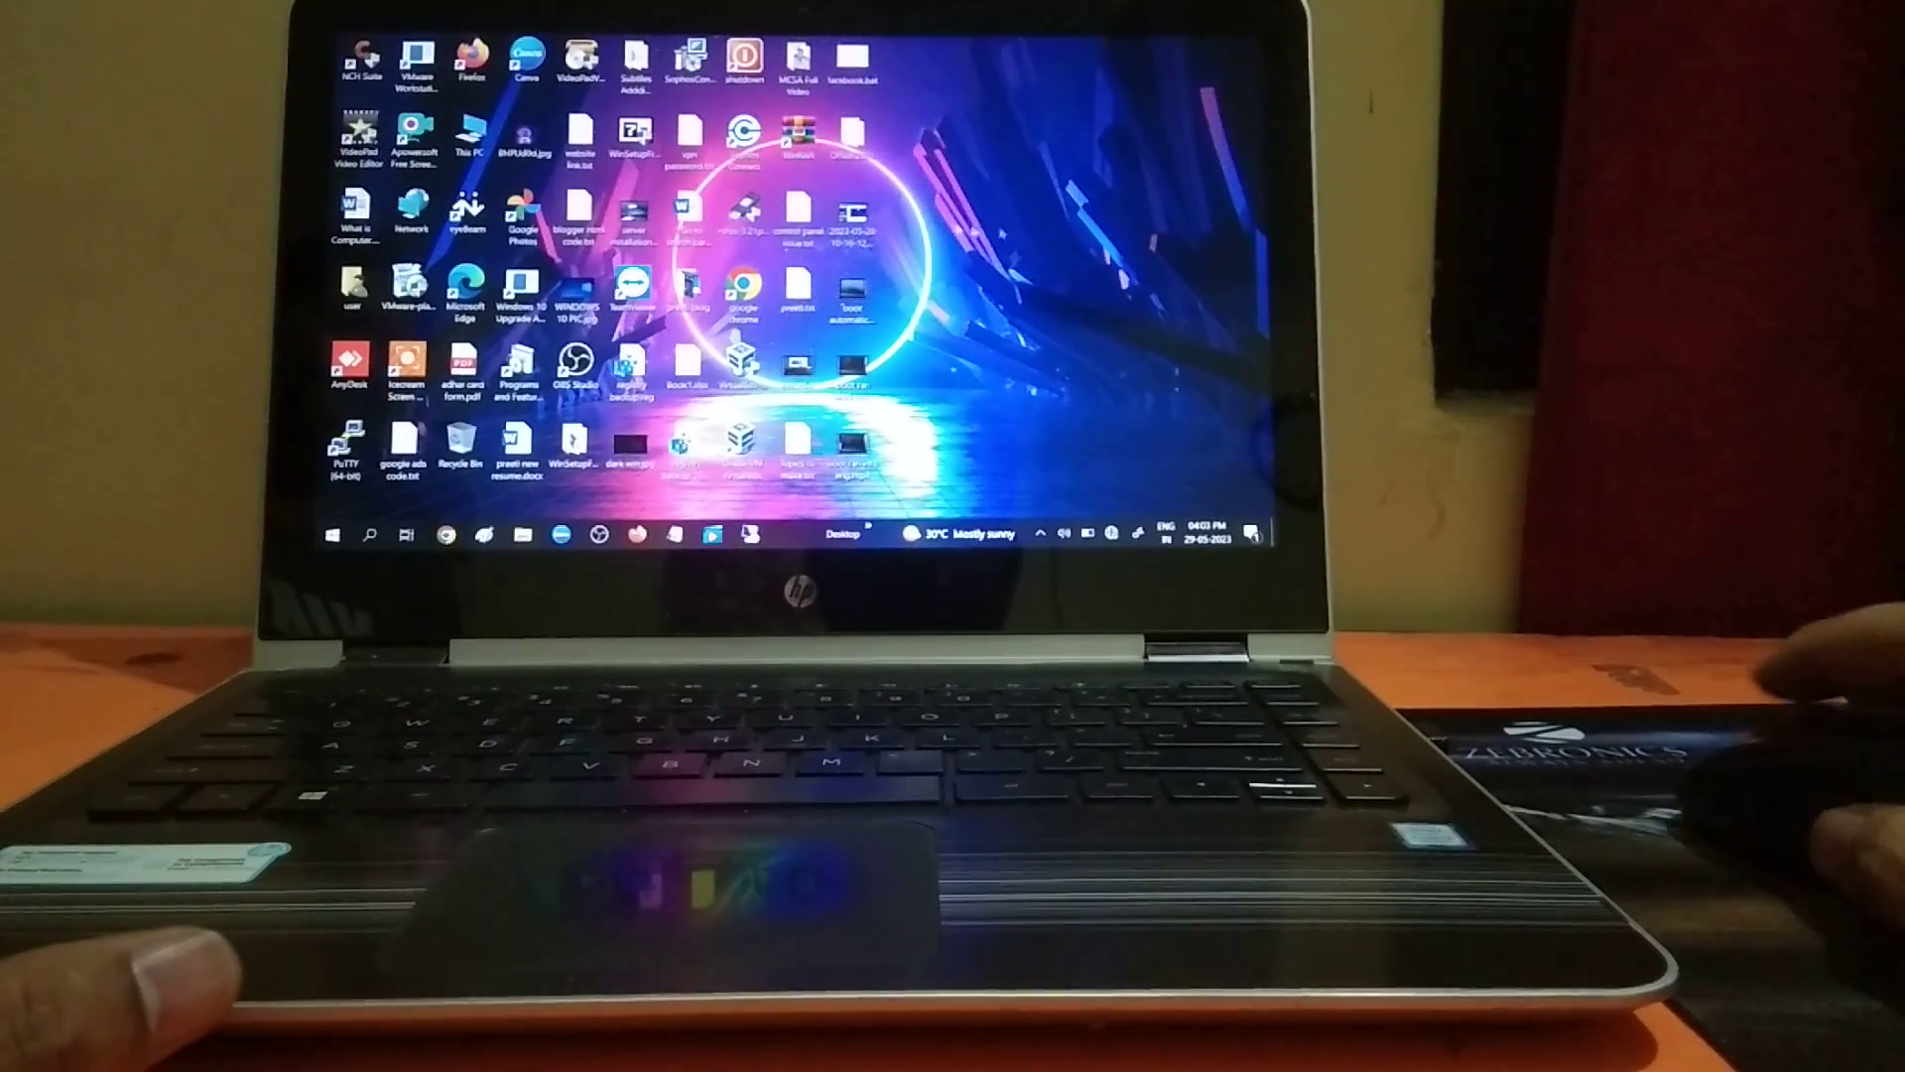
{"action": "right_click", "coordinate": [1005, 210]}
{"action": "left_click", "coordinate": [1080, 316]}
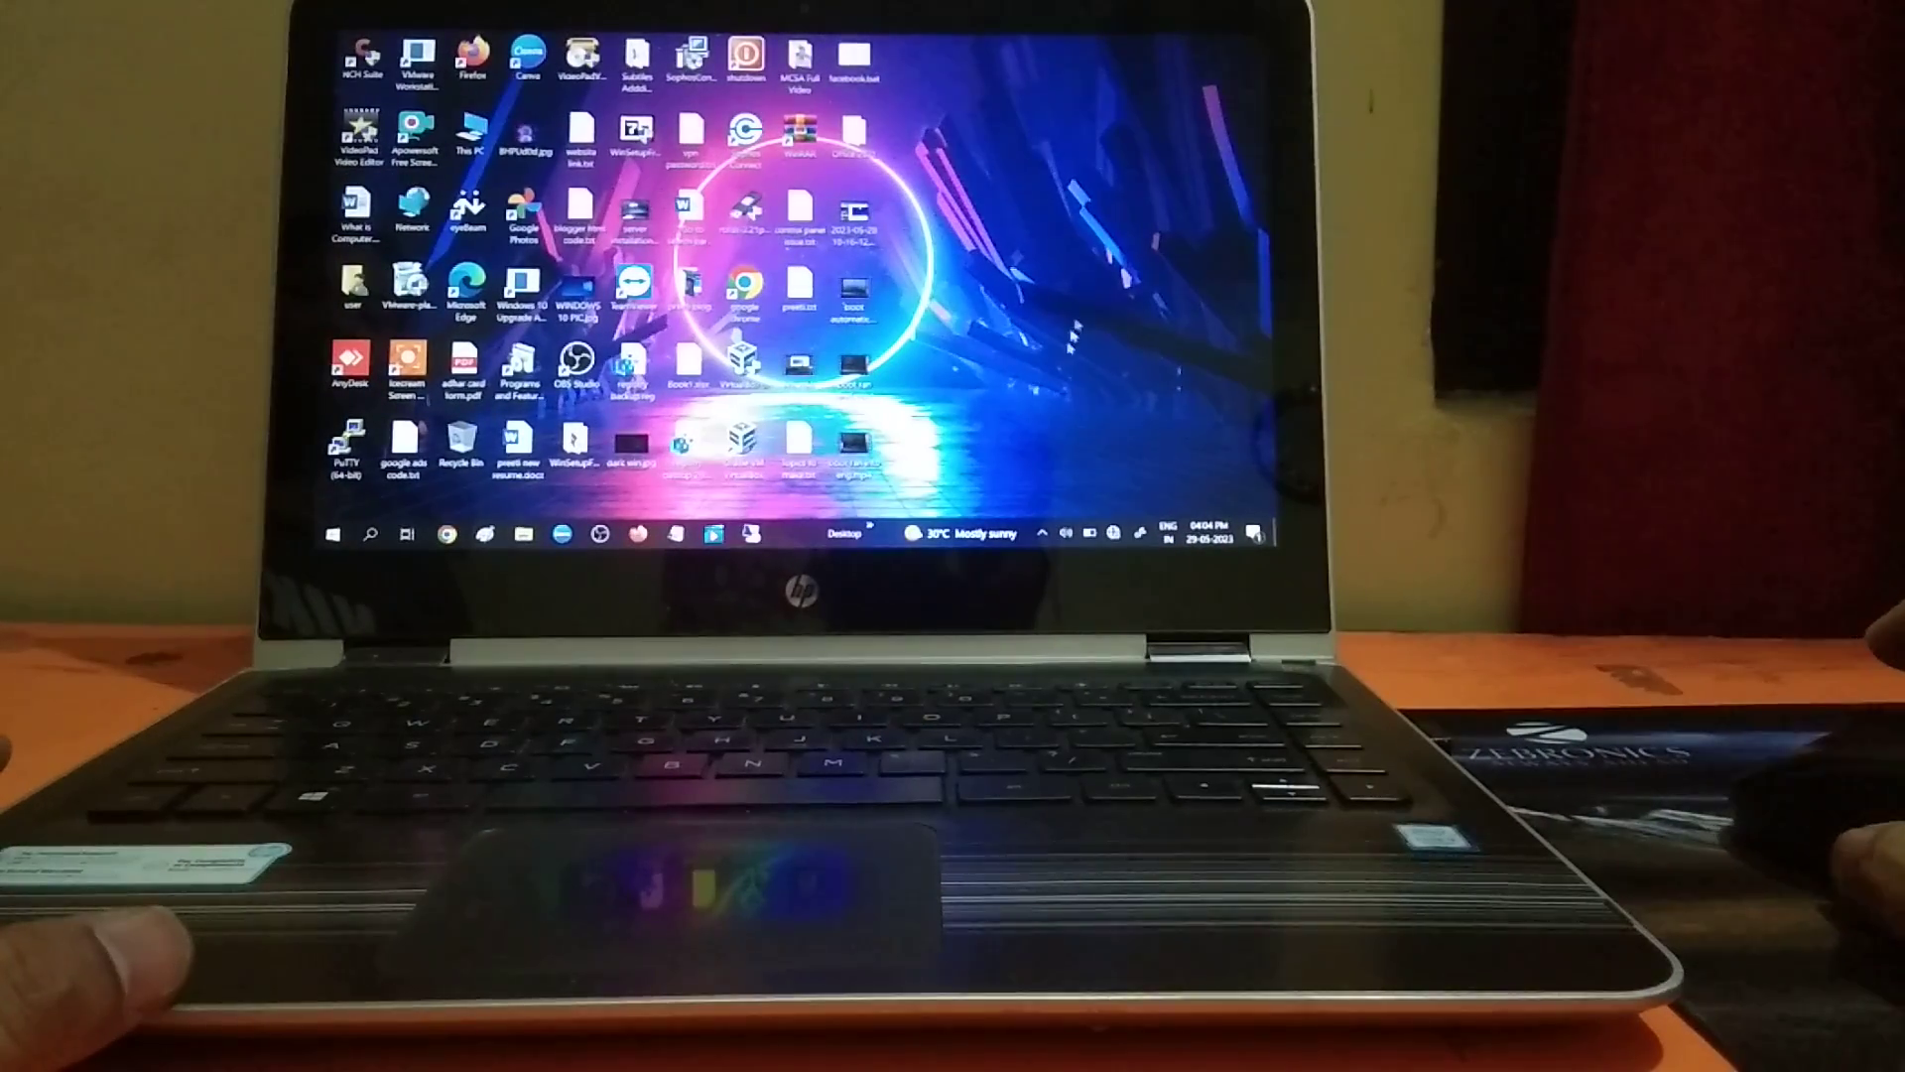